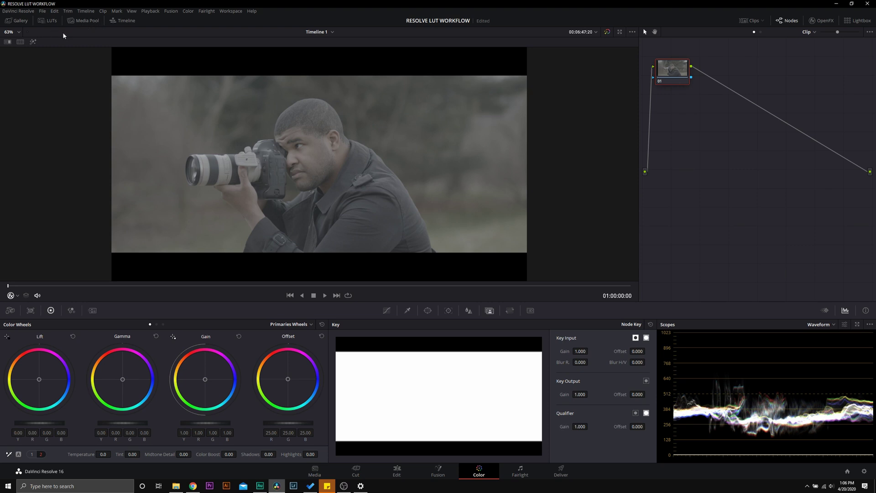
Show all installed LUTs and bring up the LUTs root folder's Refresh / Open File Location options.
click(48, 20)
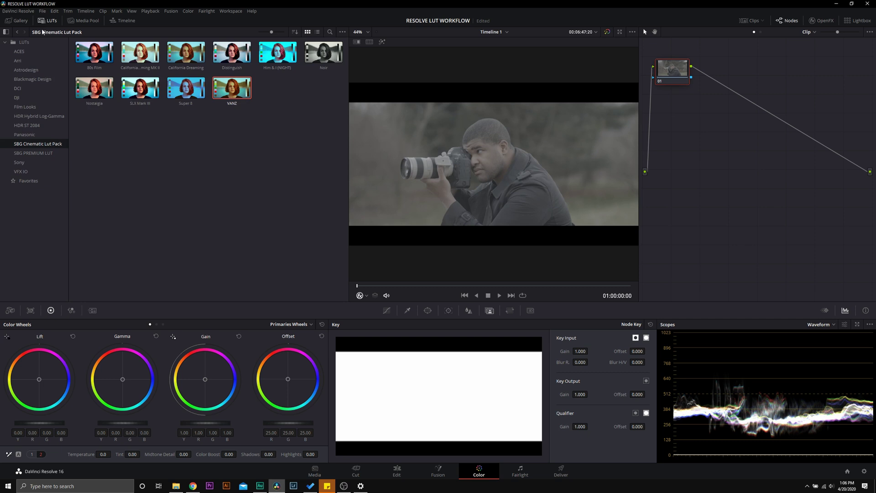
right_click(16, 46)
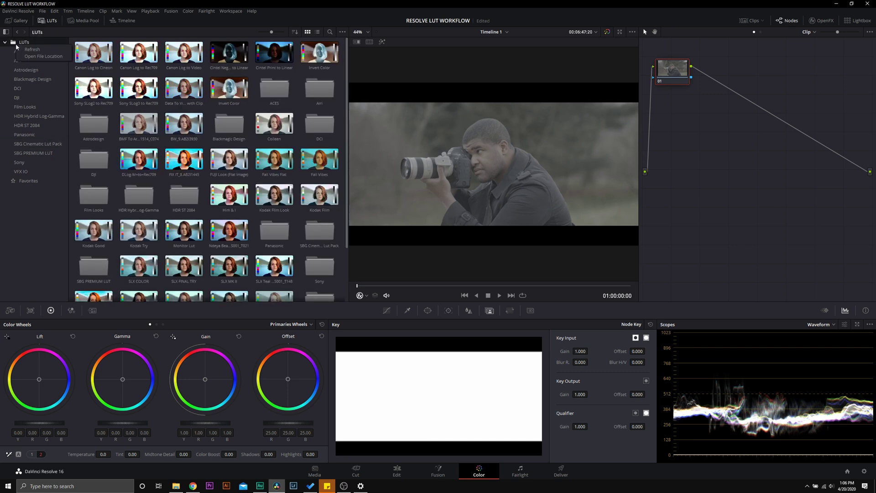
click(27, 56)
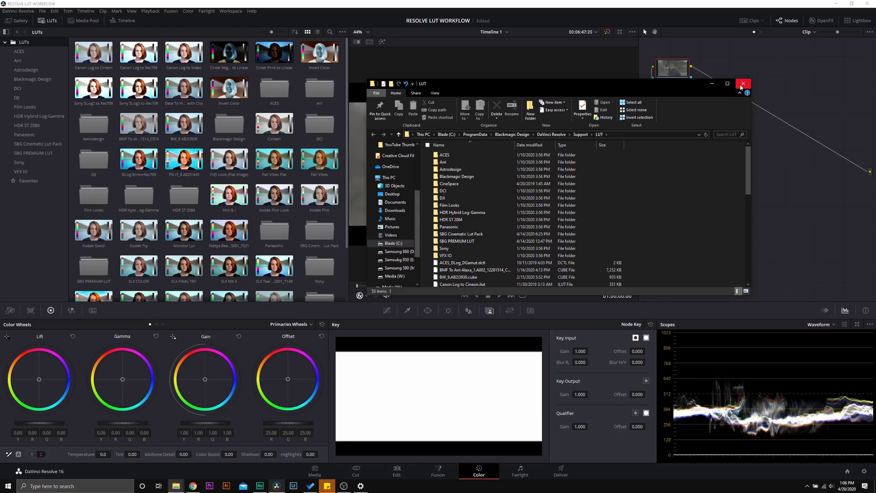
Refresh the installed LUT list and show the SBG Cinematic Lut Pack LUTs.
click(742, 86)
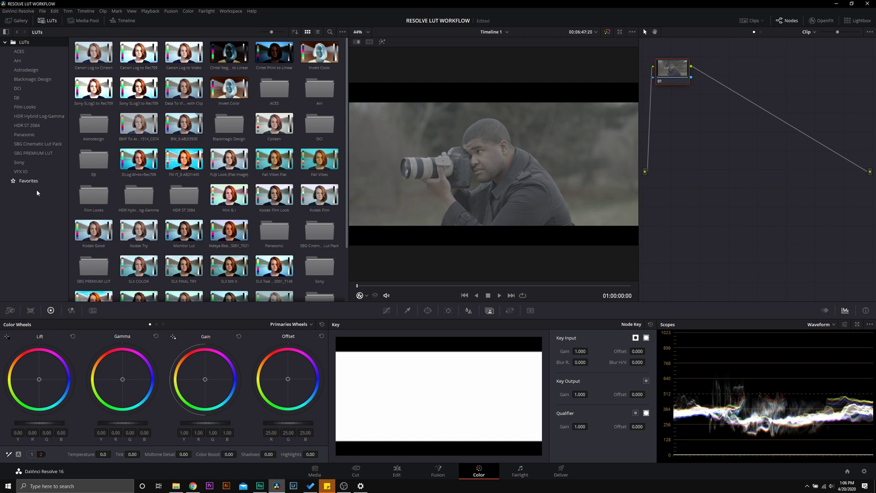
right_click(14, 203)
click(36, 207)
click(44, 145)
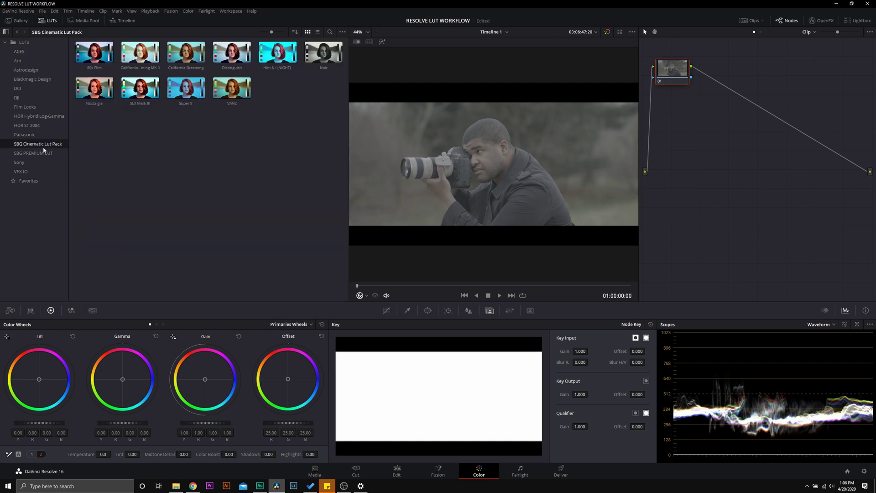
Line node 01 up between input and output and add serial node 02 after it.
drag(678, 80, 680, 183)
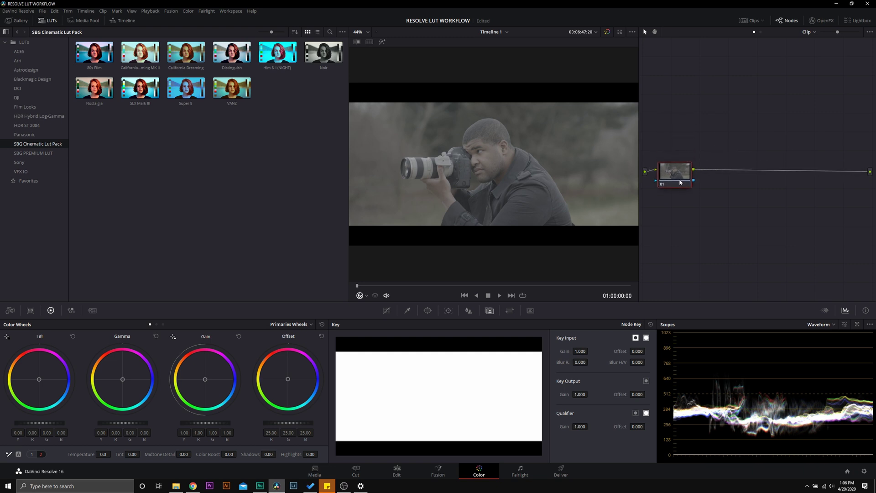
right_click(680, 182)
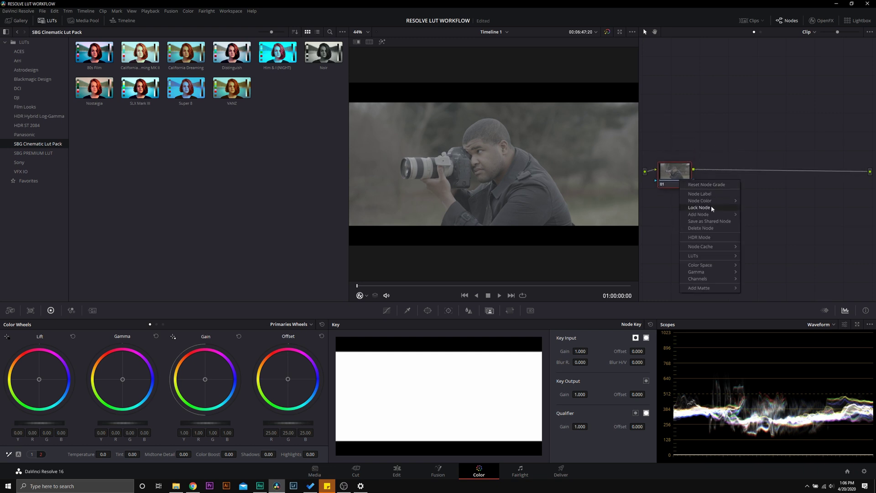
mouse_move(714, 217)
click(745, 219)
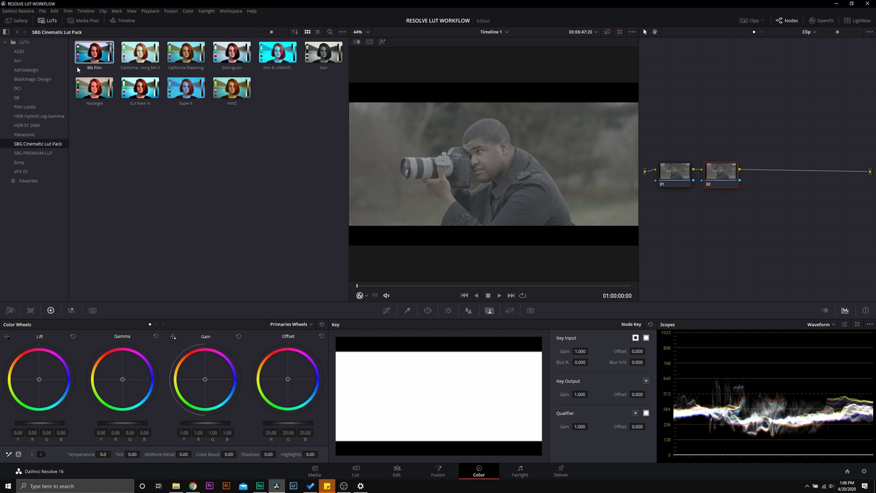
Look over node 01's LUT options and dismiss them without applying a LUT.
right_click(675, 183)
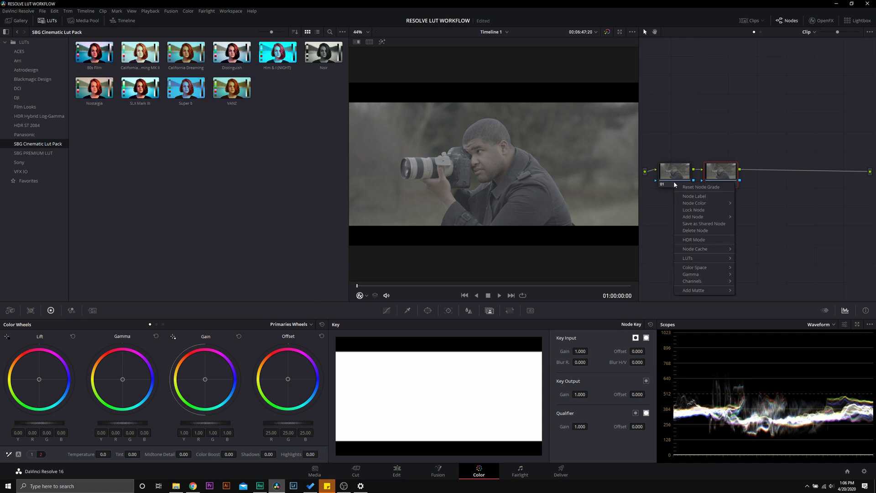
mouse_move(712, 259)
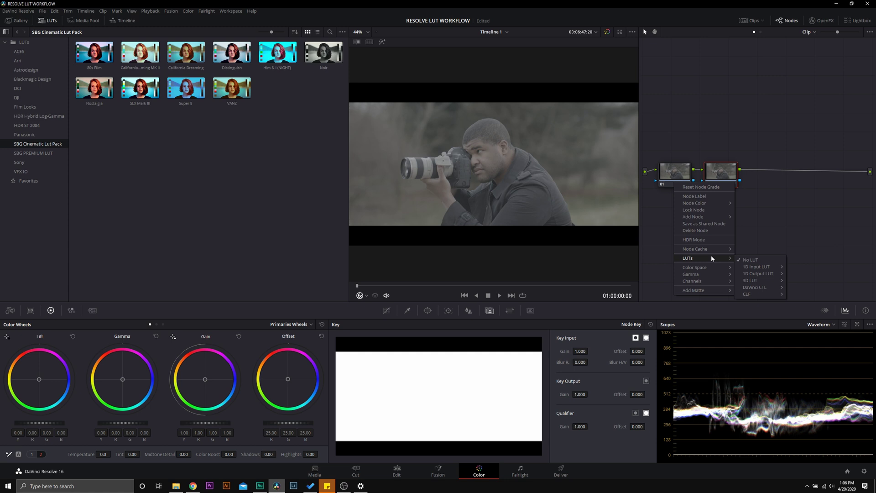
mouse_move(767, 282)
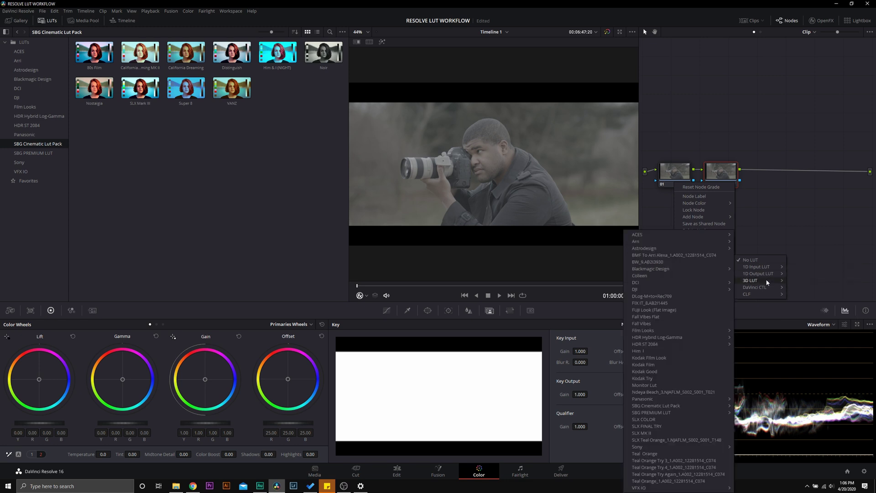
click(771, 219)
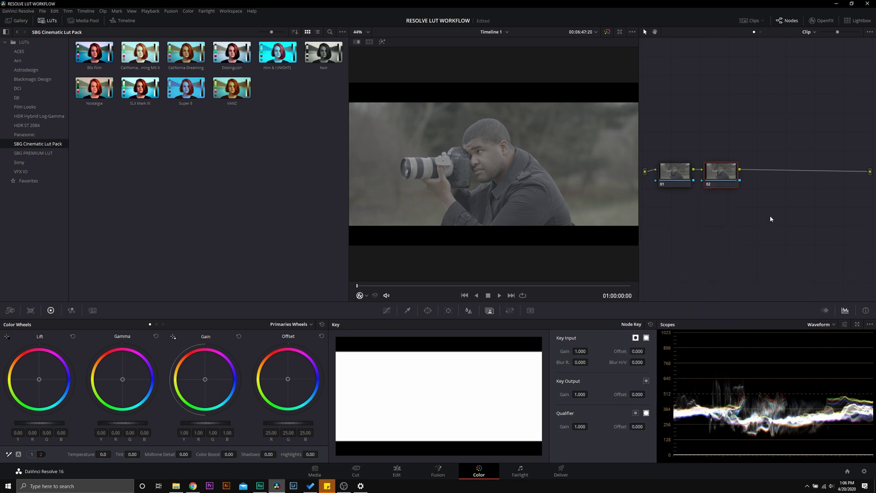
Apply the 80s Film LUT to node 02.
click(680, 171)
click(726, 181)
drag(95, 51, 726, 182)
Select node 01, close the LUT browser and show its Curves.
click(685, 179)
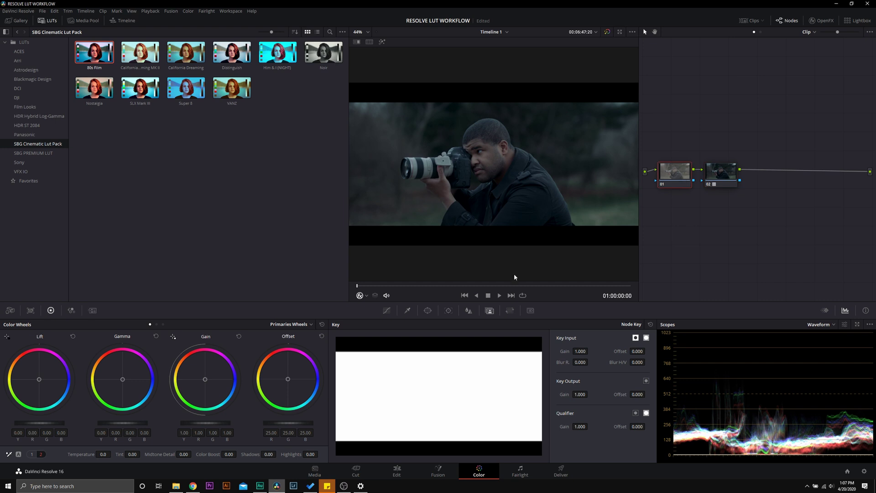
click(42, 22)
click(387, 311)
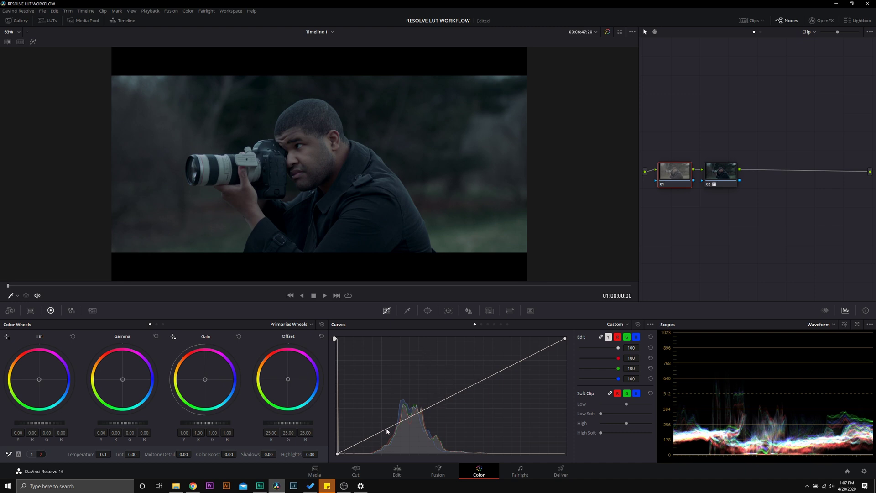
Lift node 01's midtones with a new curve point, deepen the blacks, and set Temperature to 290.
drag(389, 427, 400, 420)
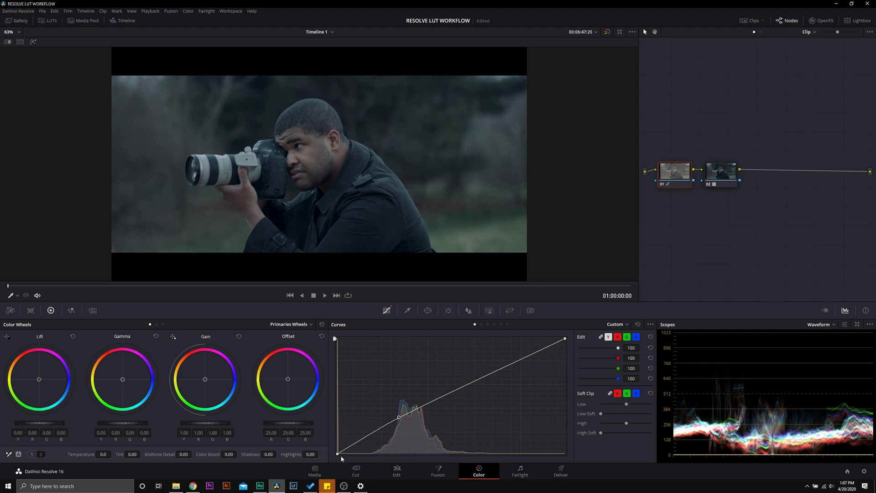
drag(338, 454, 363, 454)
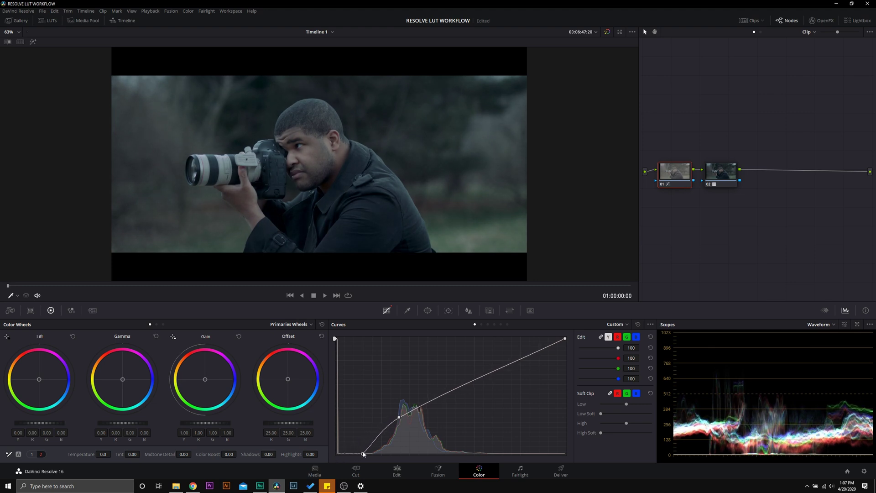
drag(399, 418, 425, 408)
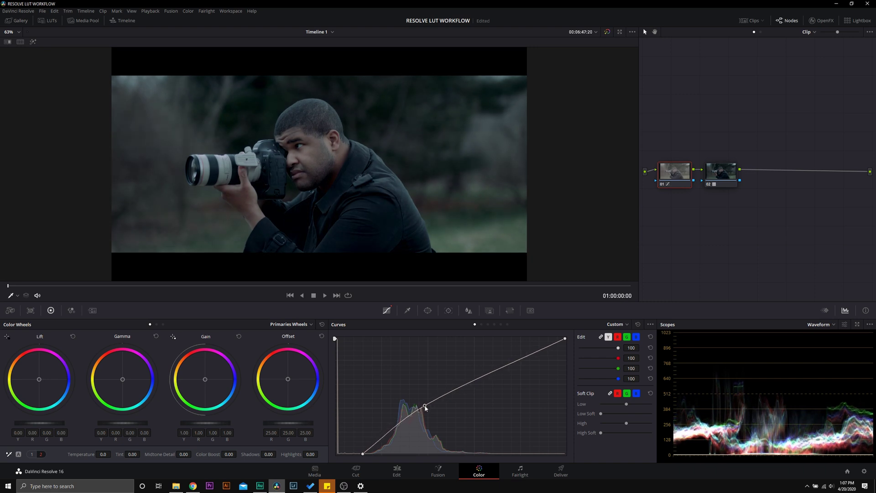
drag(364, 455, 356, 454)
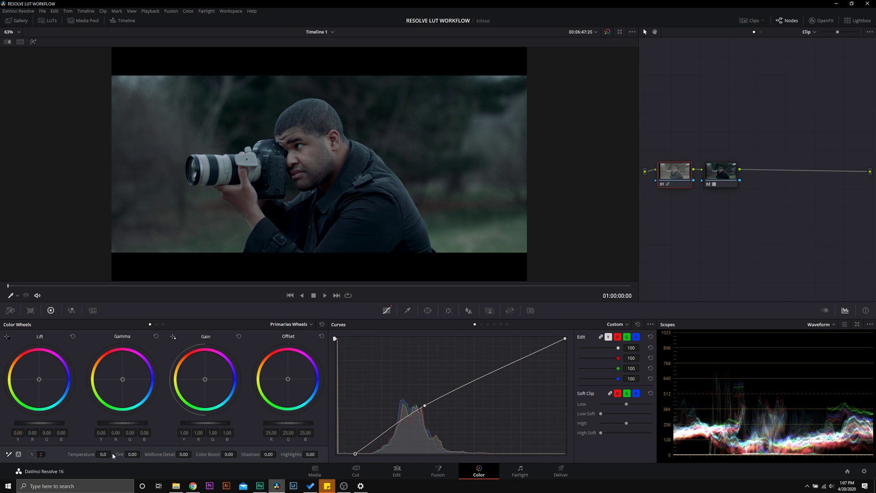
drag(113, 456, 113, 453)
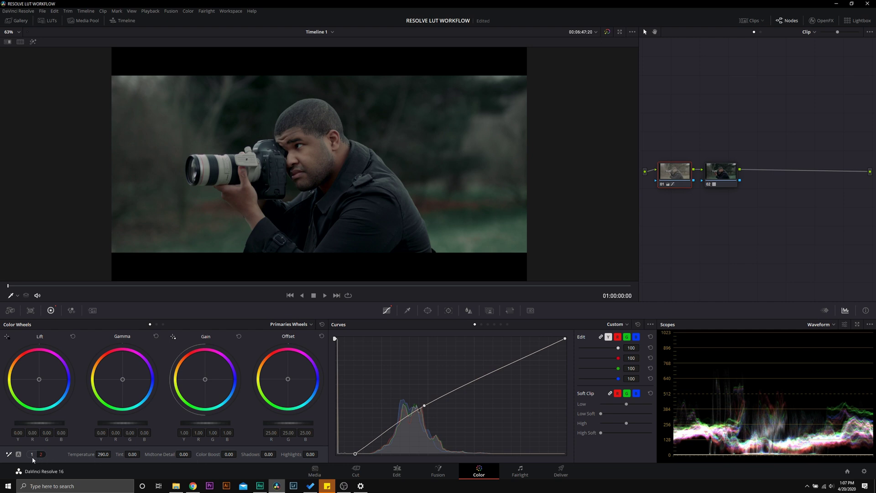
Set node 01's saturation to 57.80 after glancing through the DJI and SBG PREMIUM LUT folders.
click(31, 454)
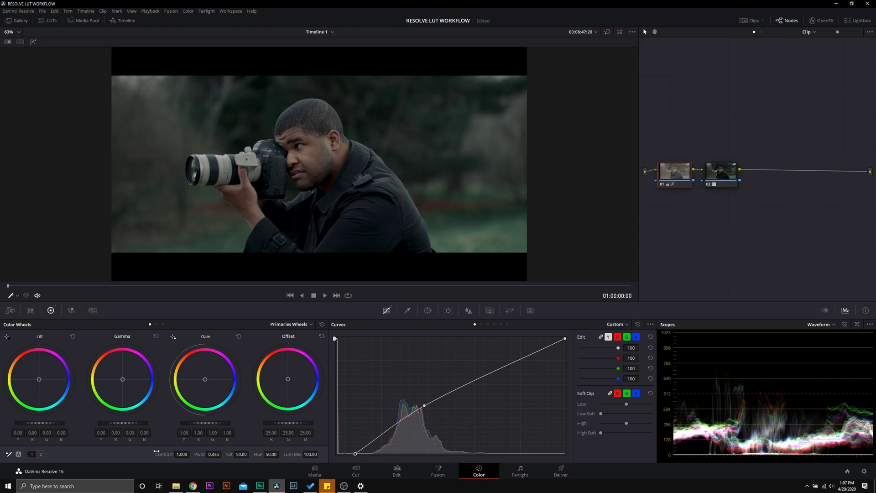
click(47, 21)
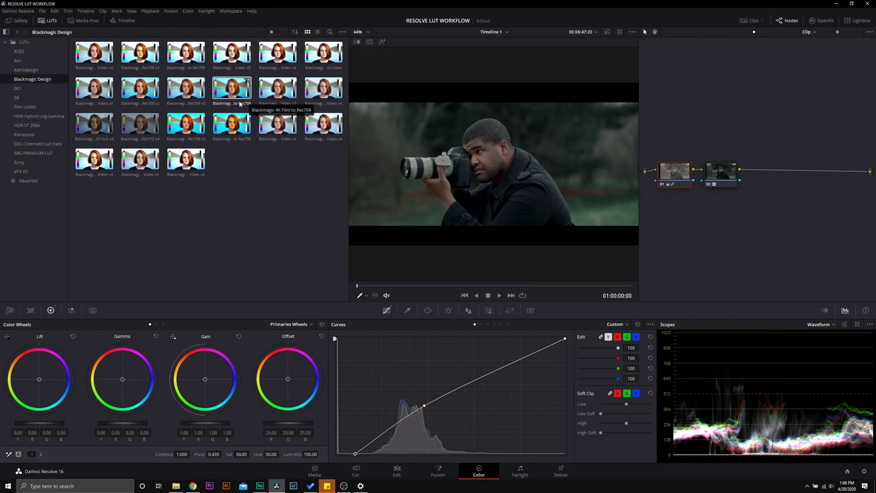
click(24, 134)
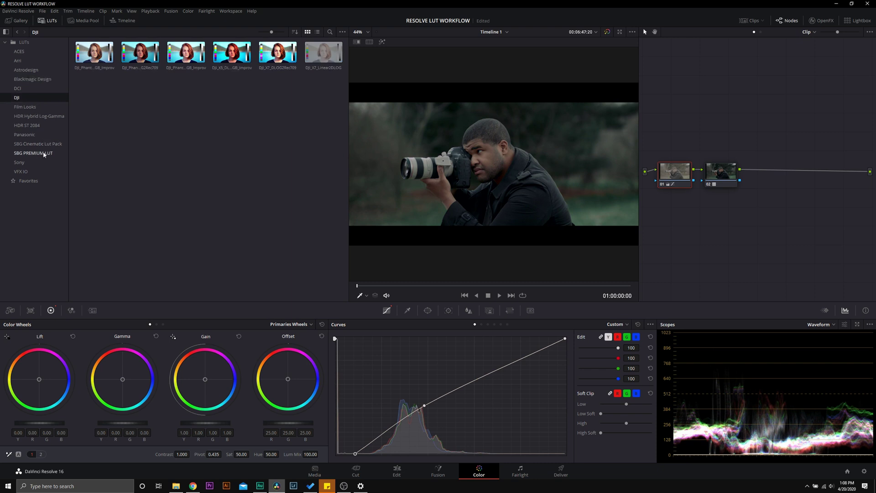
click(45, 154)
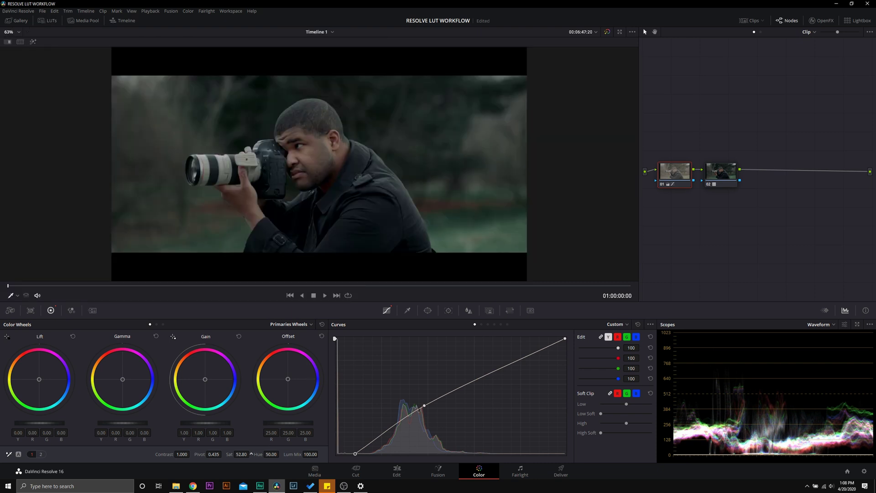
drag(251, 454, 251, 454)
click(721, 172)
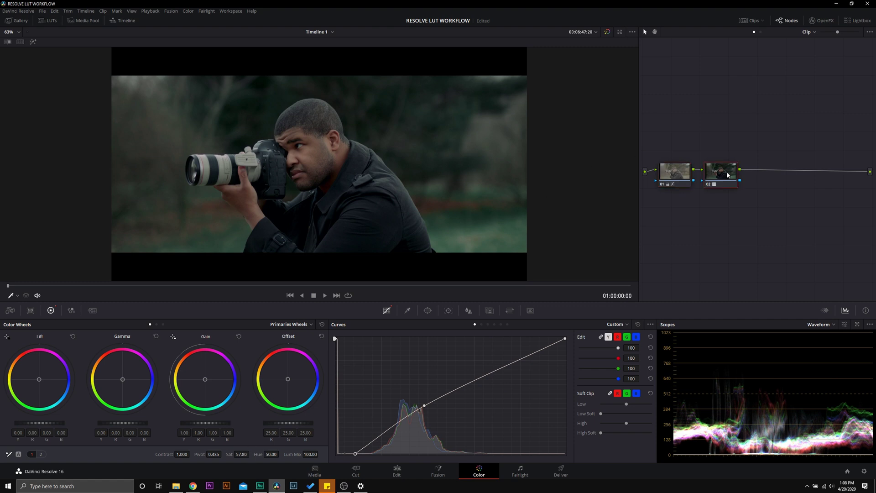
Add serial node 03 after node 02.
right_click(728, 174)
mouse_move(758, 208)
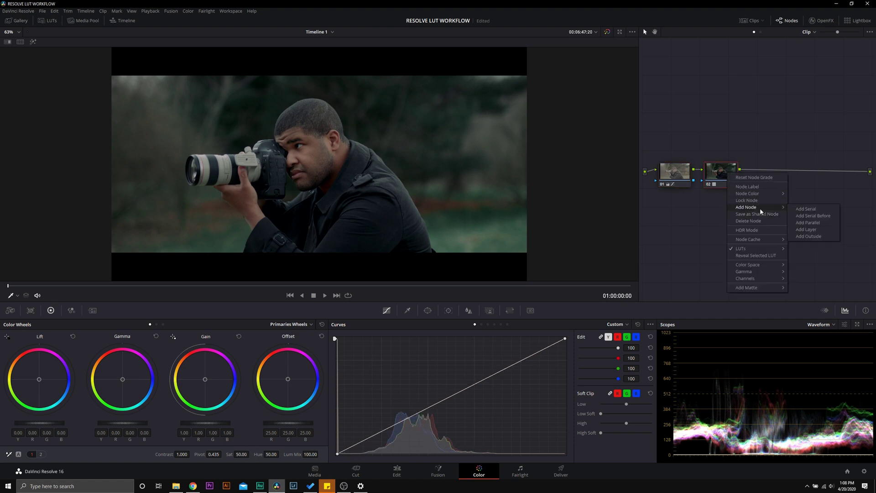
click(792, 211)
Key the man's face skin tones on node 03 with the qualifier, then switch the scope to Vectorscope.
click(408, 311)
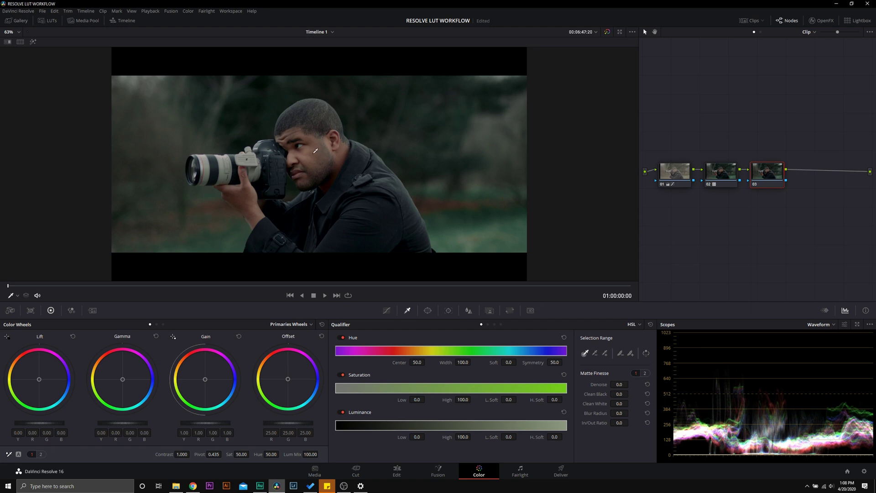
click(315, 151)
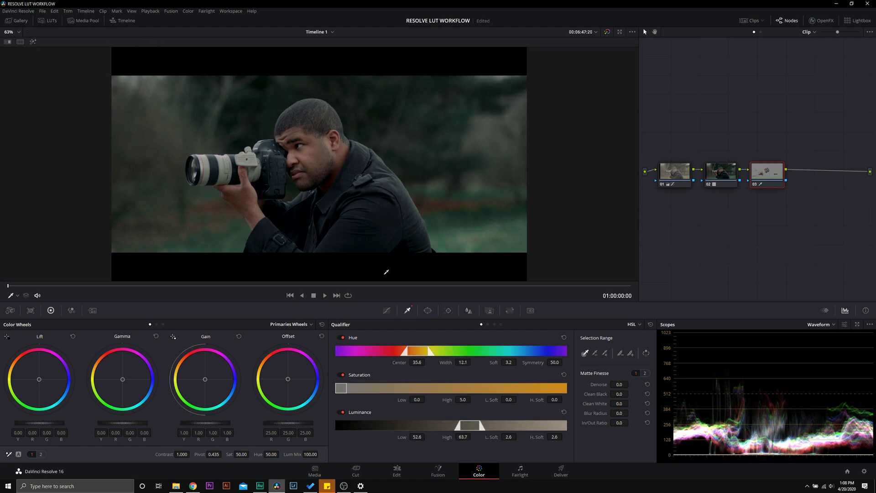
click(33, 42)
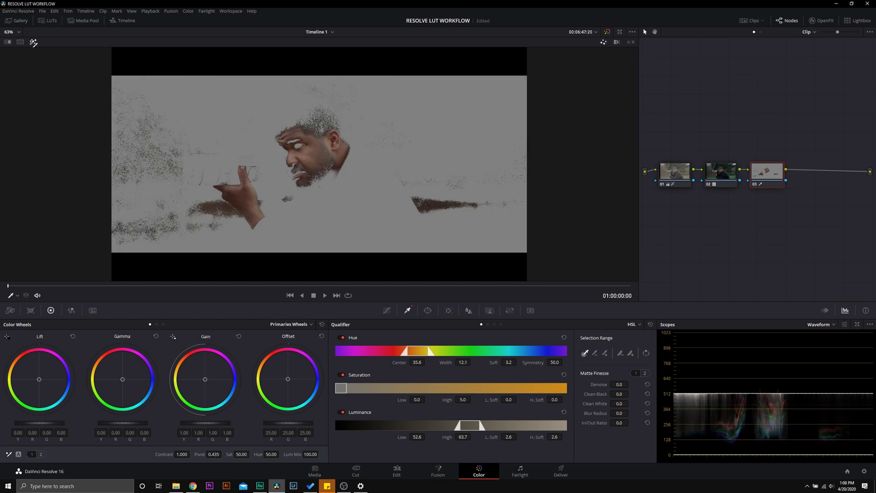
click(606, 353)
click(300, 171)
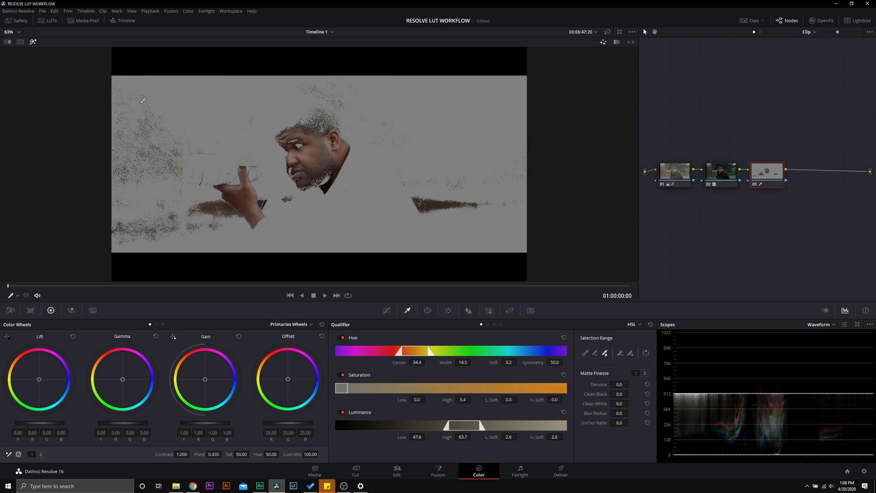
click(820, 325)
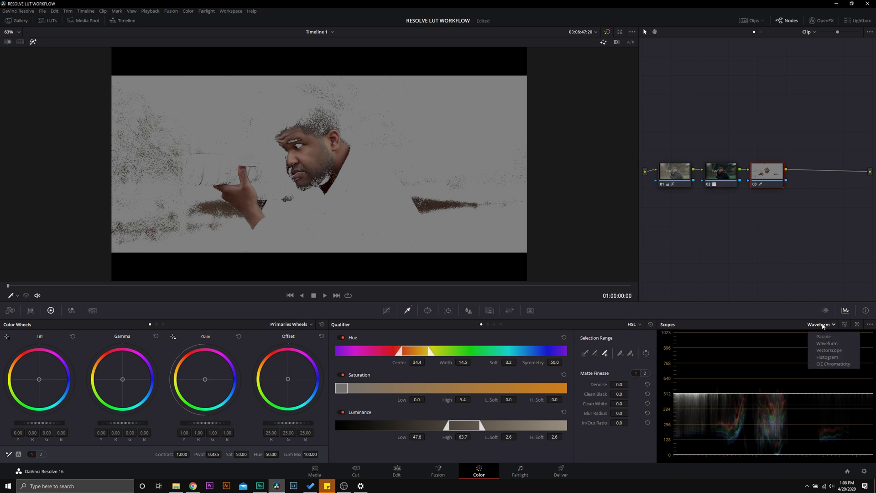
click(836, 351)
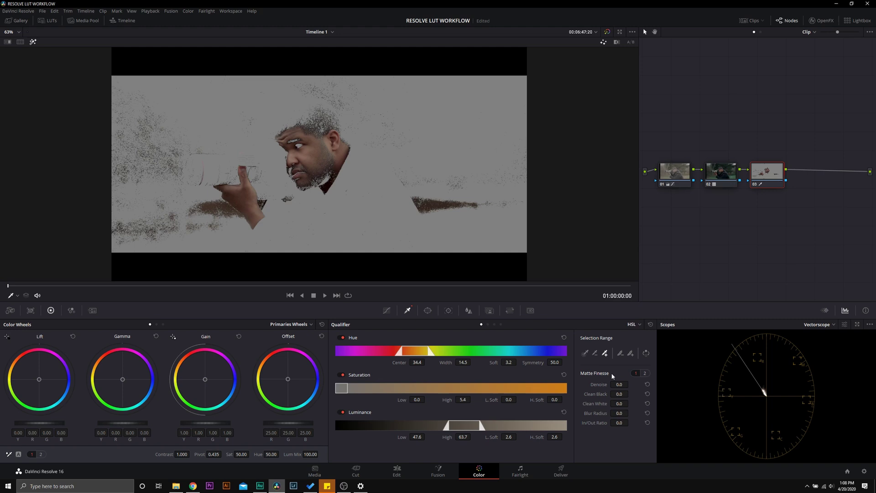
Add serial node 04 after node 03 plus a layer node 06 beside it.
key(alt+s)
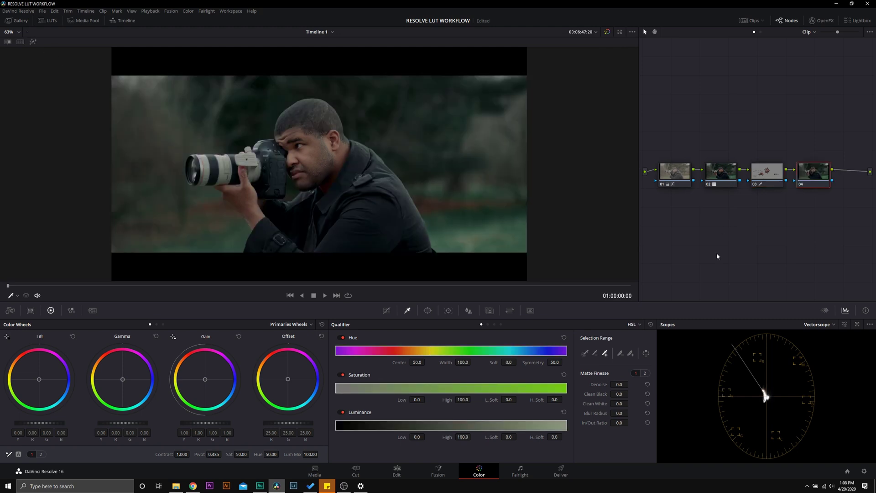
right_click(817, 180)
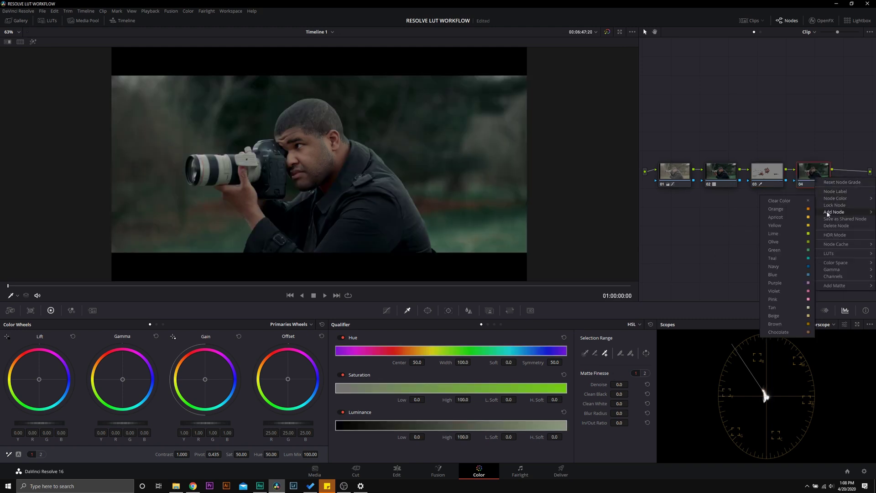
mouse_move(834, 212)
click(790, 234)
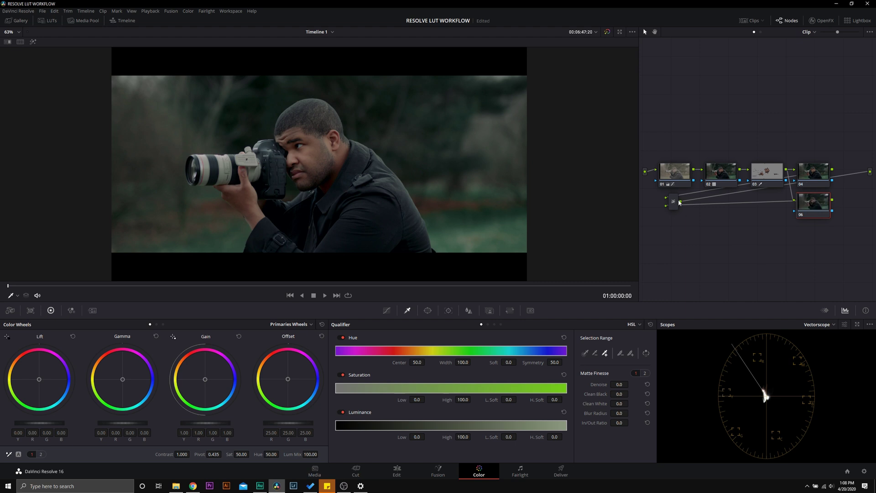
Switch node 04's colour wheels to Log and push the shadows toward blue.
click(814, 173)
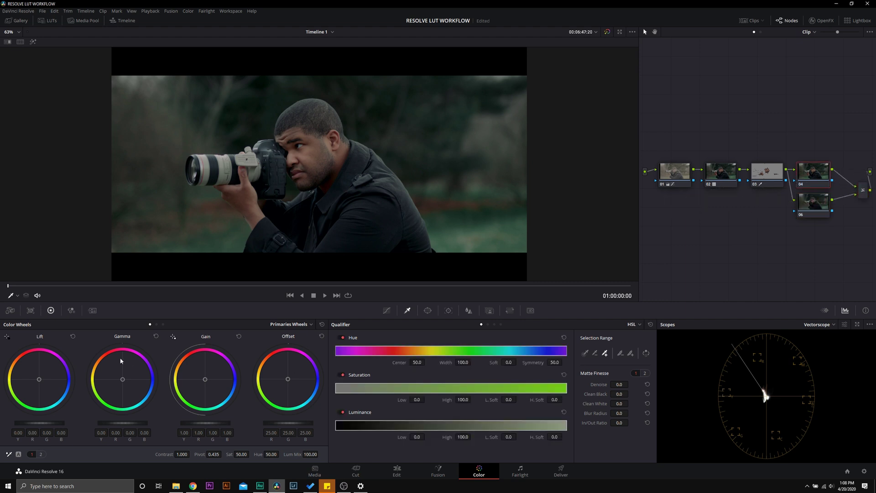
click(292, 325)
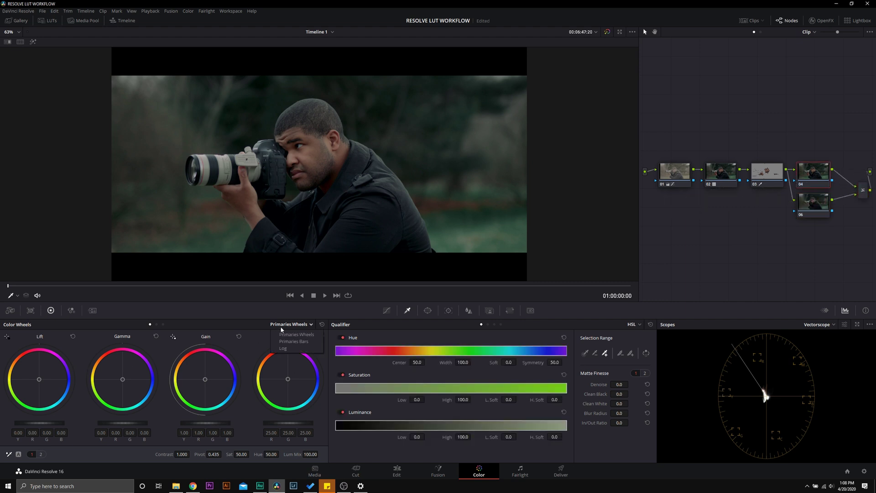
click(292, 349)
drag(38, 383, 91, 383)
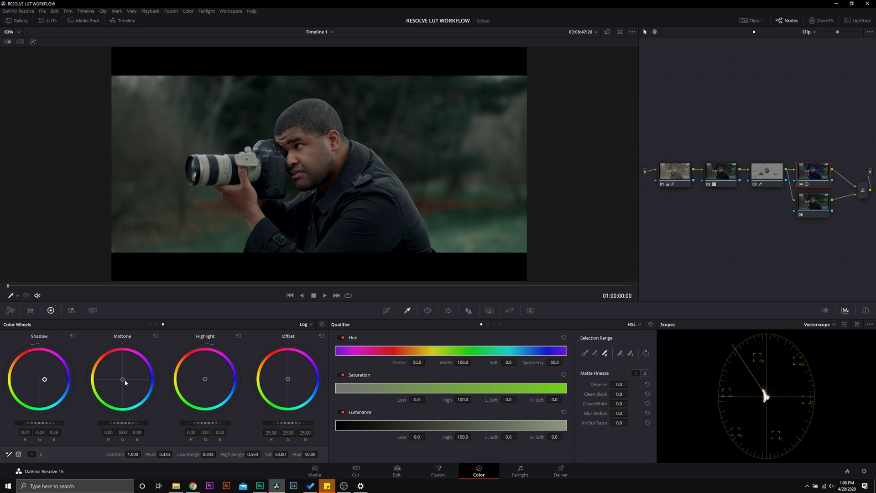
Feed node 03's face key into node 06, push midtones toward blue and narrow Low Range.
drag(787, 182, 795, 211)
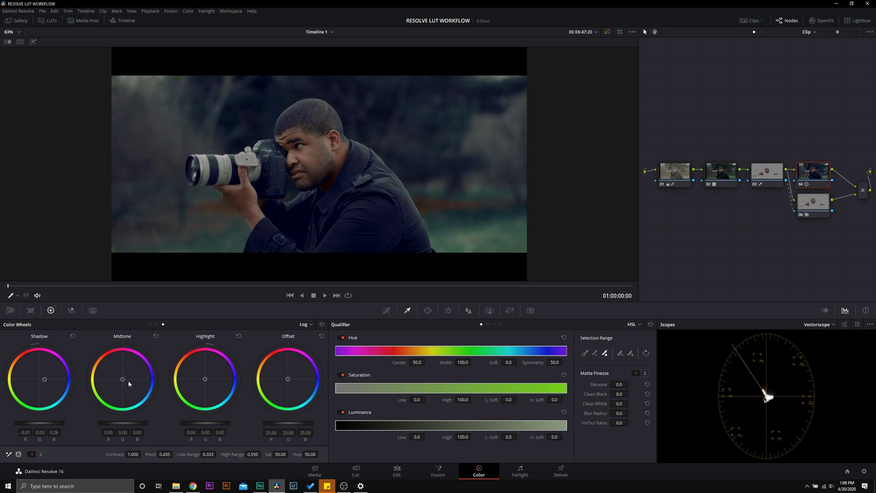
drag(125, 381, 144, 406)
drag(212, 455, 218, 454)
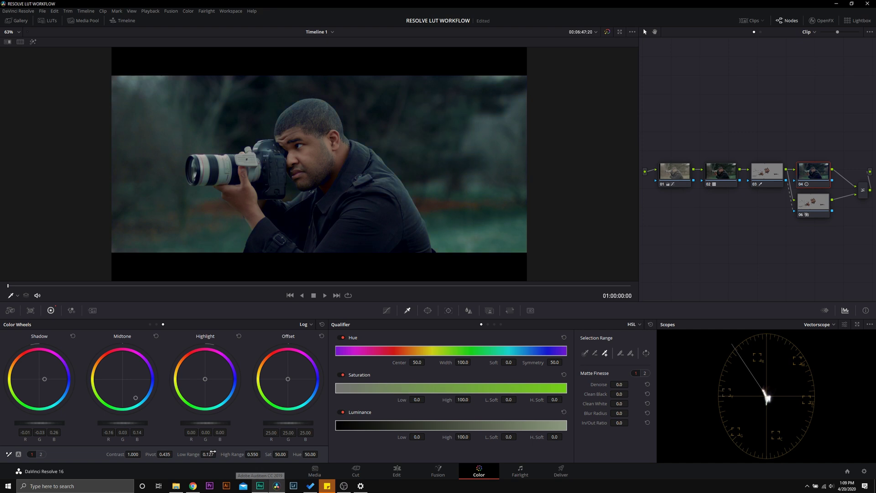
click(717, 172)
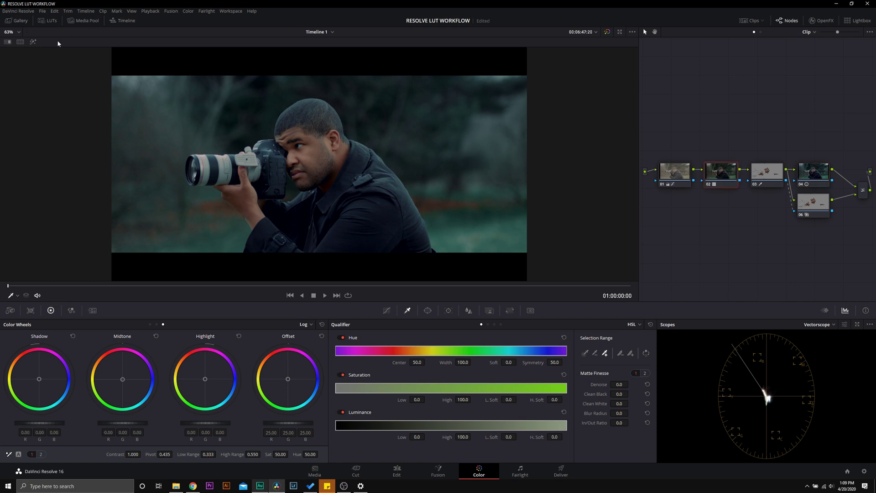
click(34, 43)
click(606, 33)
click(34, 42)
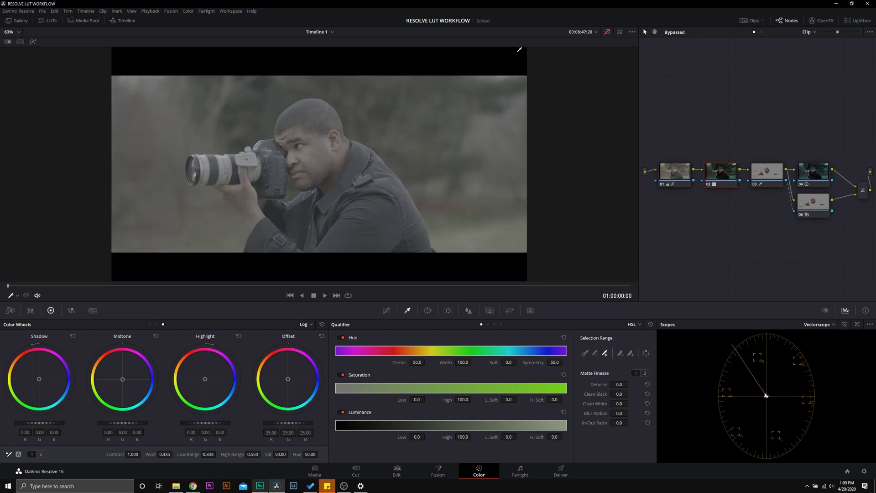
click(607, 34)
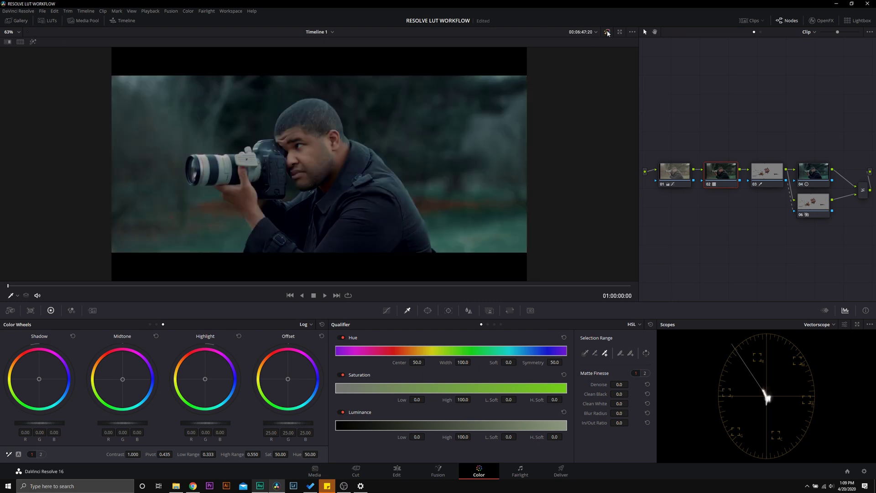
click(32, 42)
Move to the beach clip and add serial node 02 after node 01.
key(Down)
drag(671, 73, 671, 178)
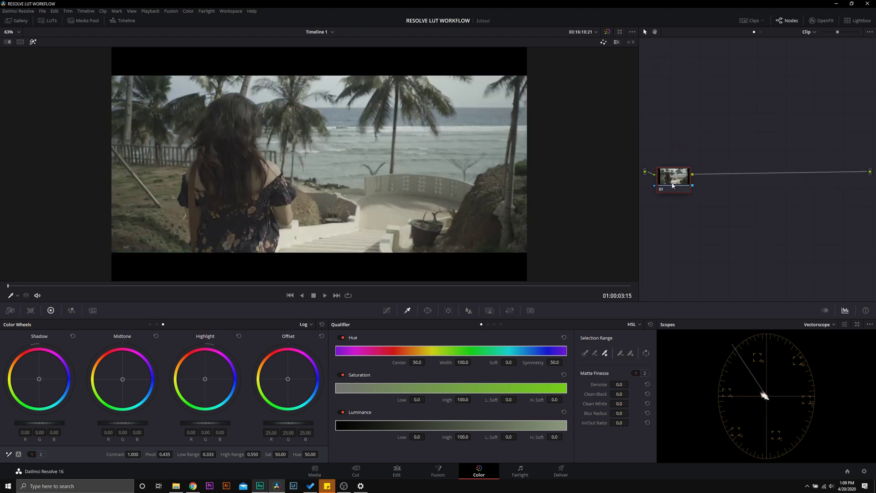
right_click(672, 182)
mouse_move(704, 215)
click(739, 217)
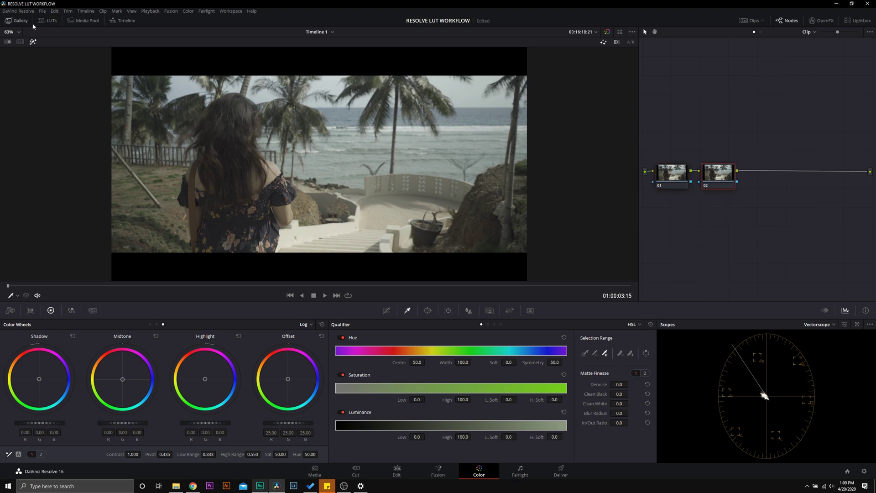
Apply the Distinguish LUT to node 02 and bring up the Curves.
click(48, 21)
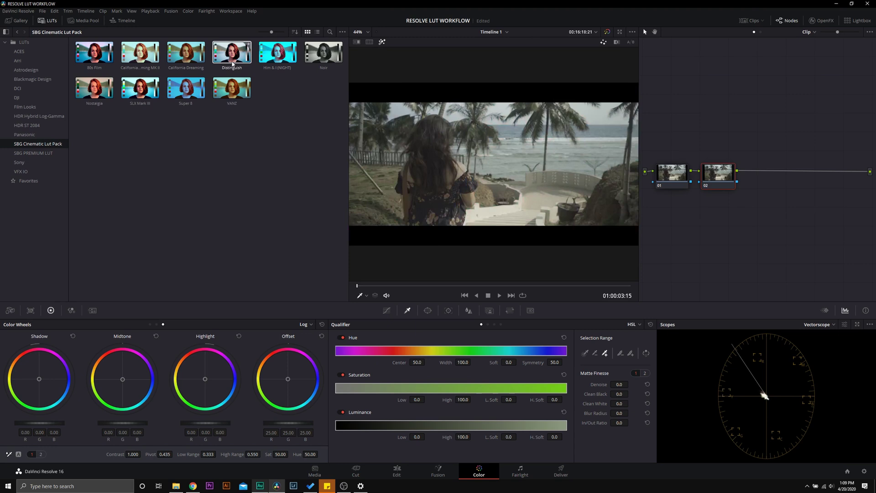
drag(233, 64, 718, 173)
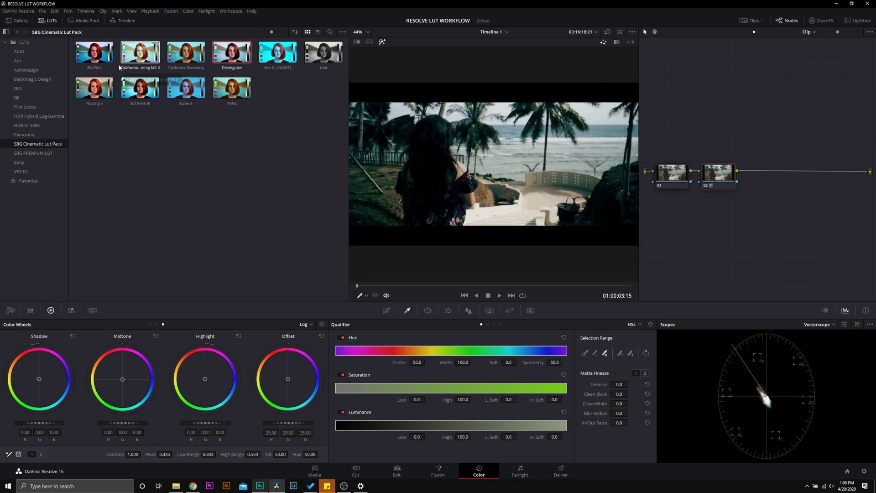
click(48, 21)
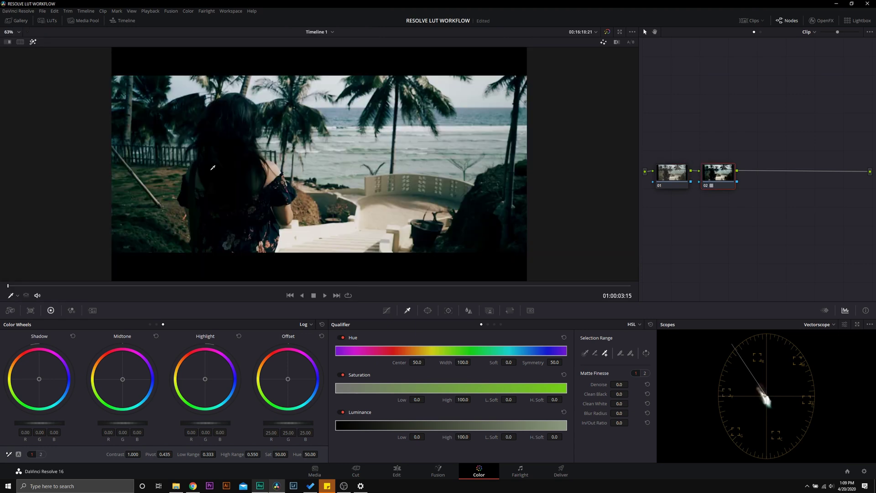
click(387, 310)
Shape node 01's curve: lift lower midtones, lower the top endpoint, and crush the blacks.
click(659, 180)
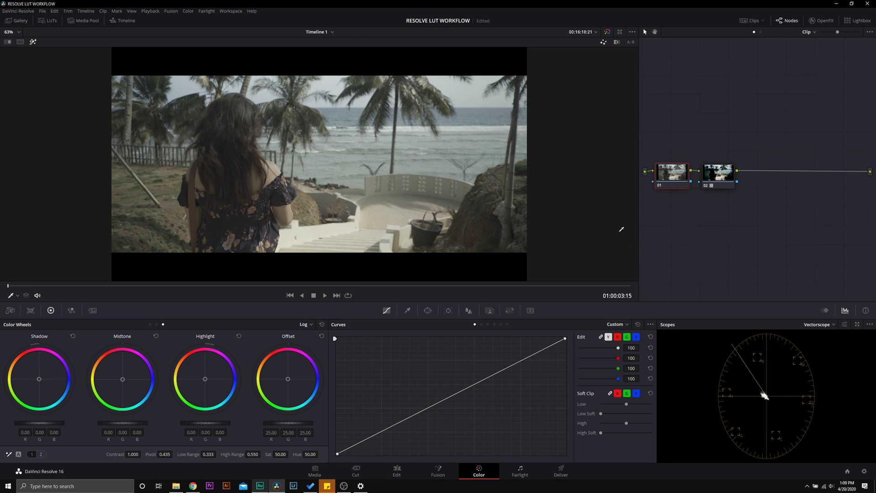
drag(389, 428, 390, 421)
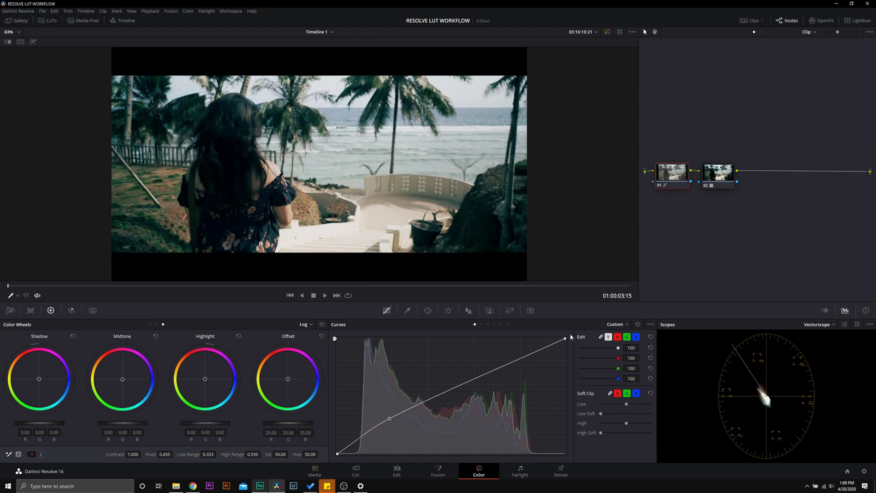
drag(565, 339, 568, 362)
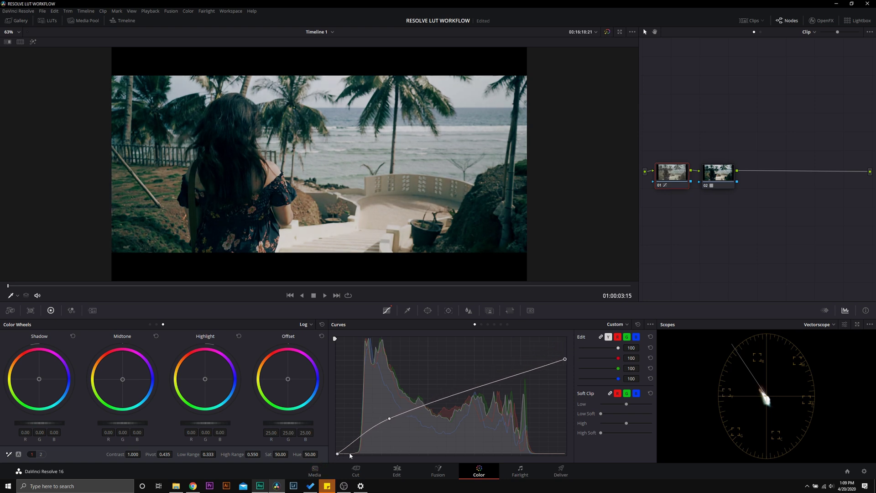
drag(338, 454, 352, 456)
Set Temperature to 620 and Tint to 24.50, then toggle the grade to compare.
click(40, 454)
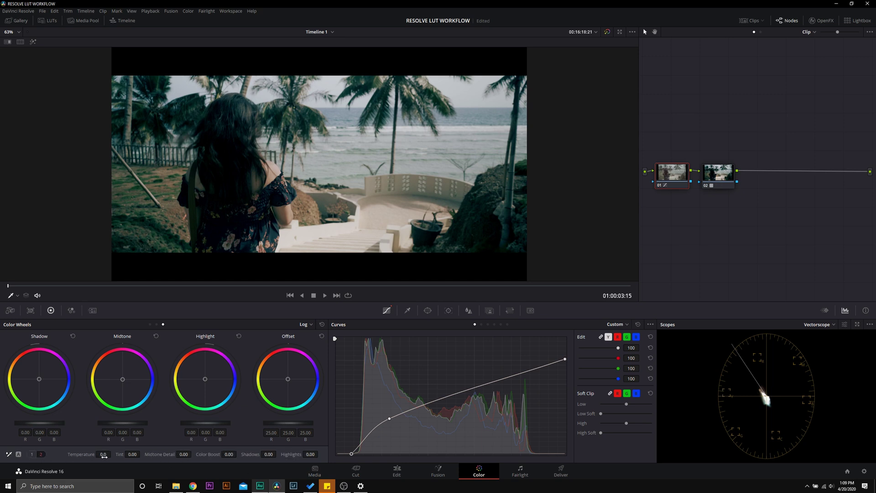
drag(103, 454, 112, 454)
drag(136, 454, 142, 454)
drag(101, 454, 112, 454)
click(607, 33)
click(607, 33)
click(780, 20)
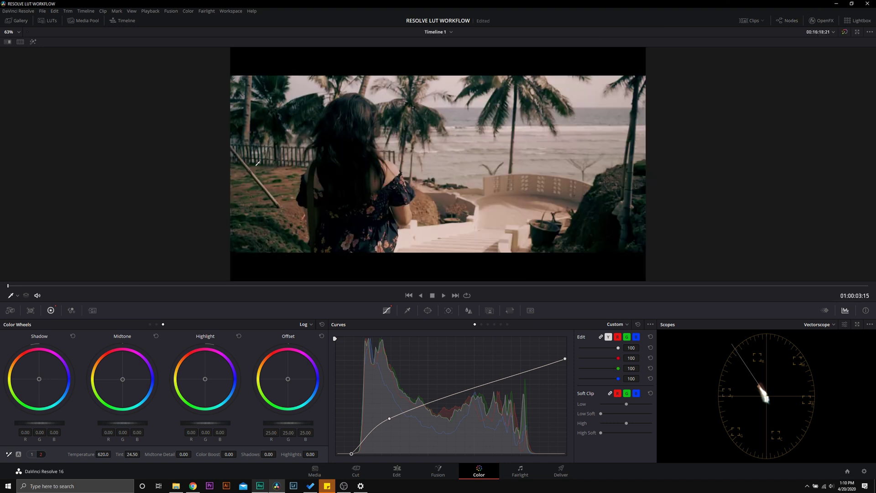
Grab a still of the graded beach frame into the Gallery.
click(21, 22)
right_click(610, 142)
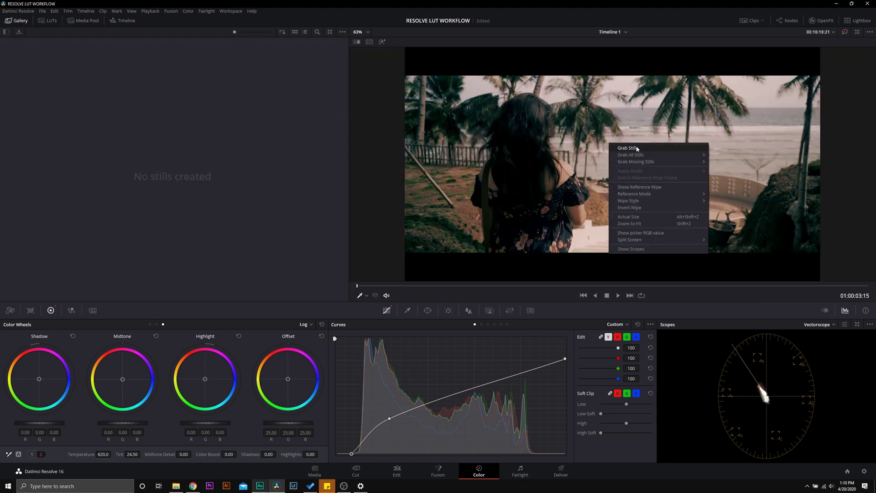
click(628, 147)
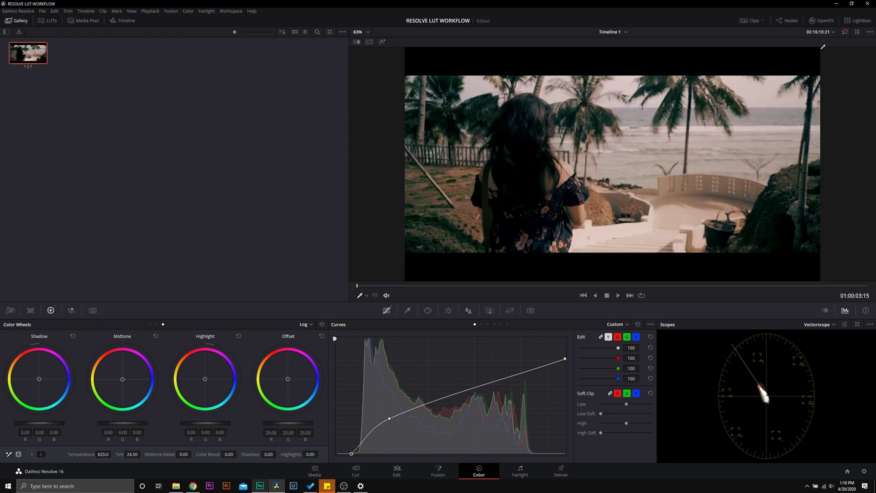
Rewire the node graph so node 02 comes before node 01.
click(788, 20)
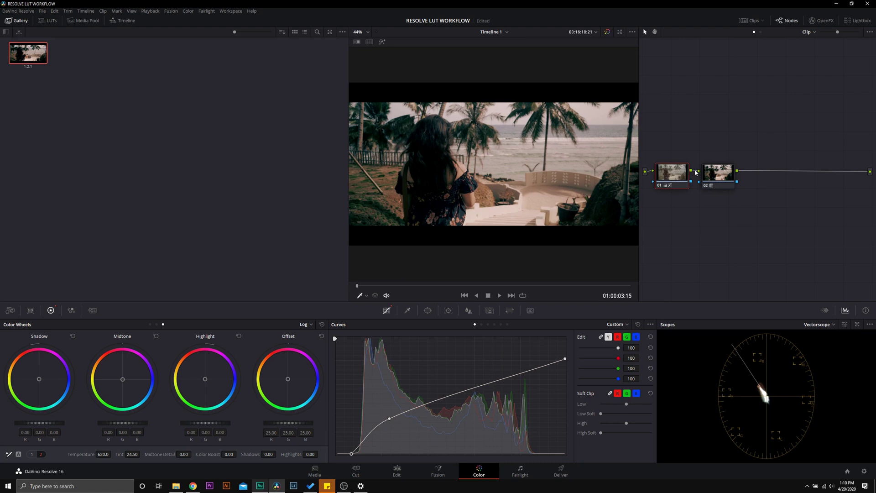
drag(694, 173, 697, 173)
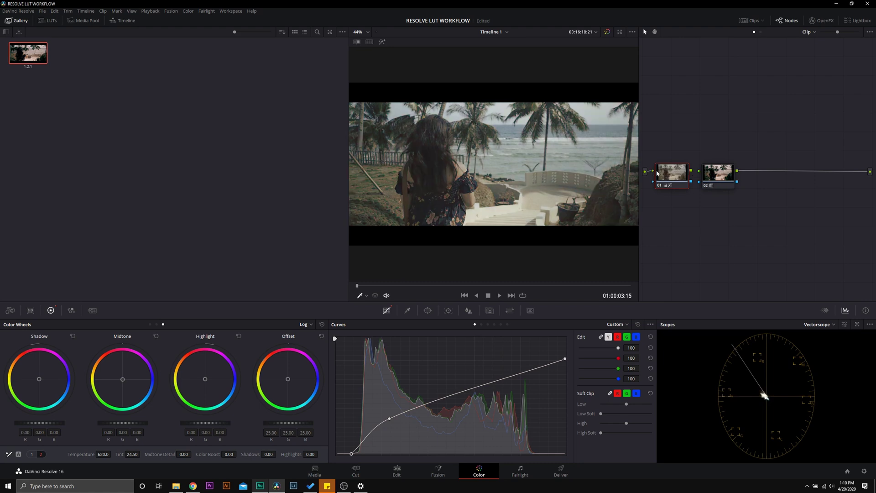
drag(688, 173, 783, 174)
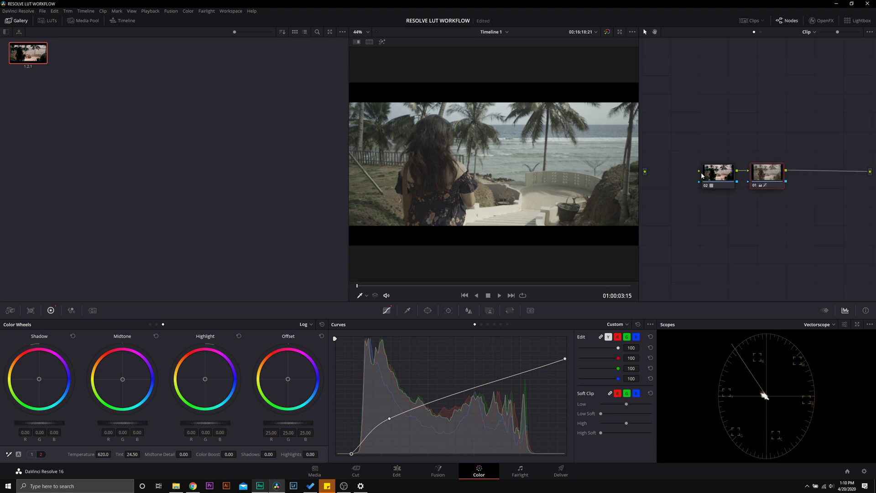
drag(699, 172, 645, 171)
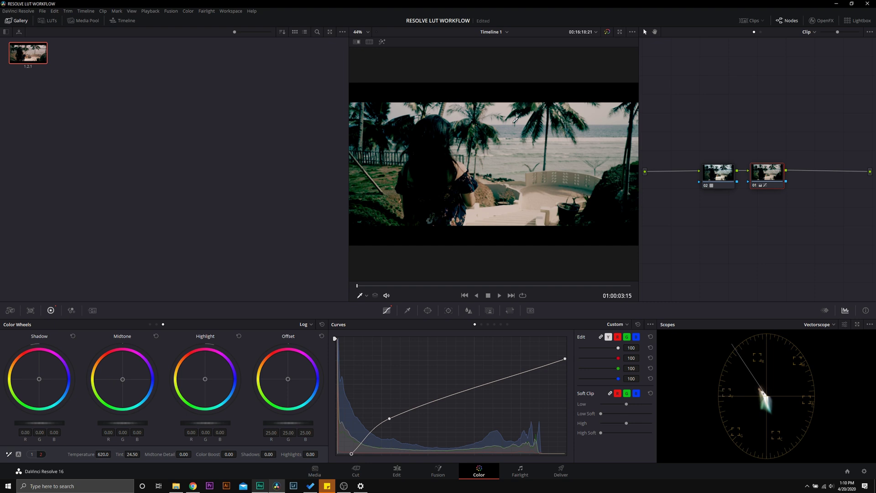
Apply still 1.2.1's grade to the clip and wipe across to compare.
right_click(28, 56)
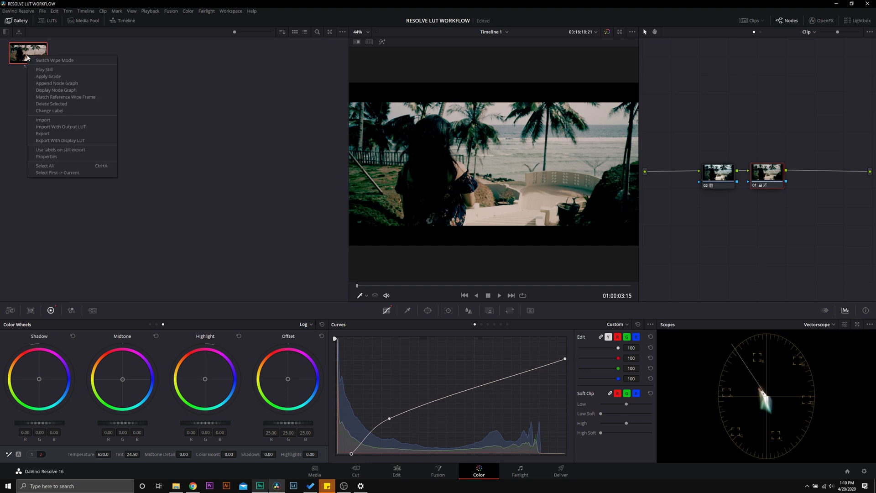
click(60, 77)
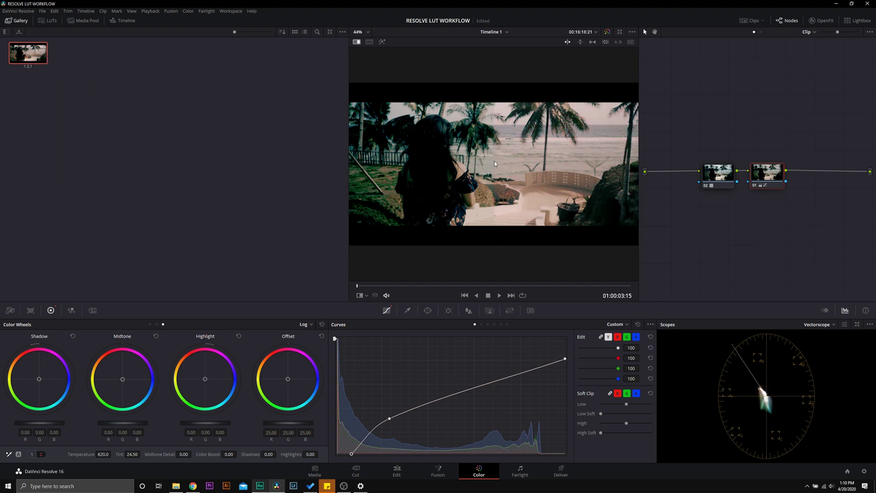
drag(495, 164, 361, 173)
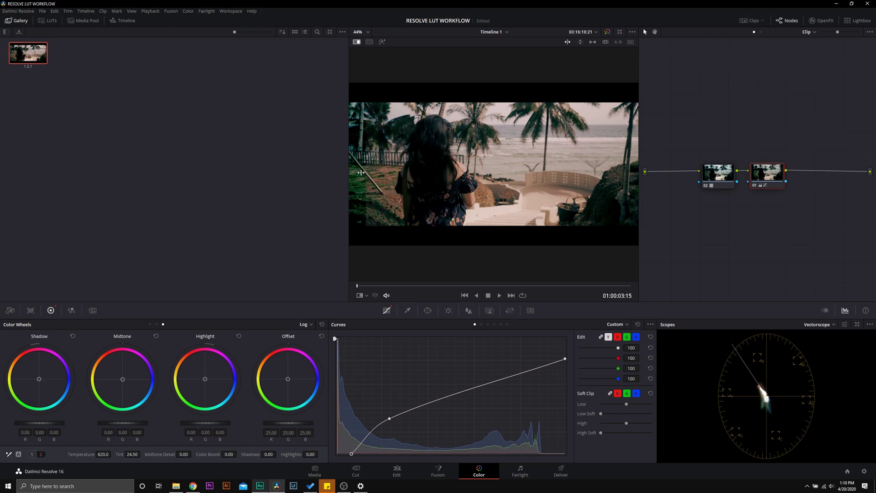
drag(362, 172, 636, 173)
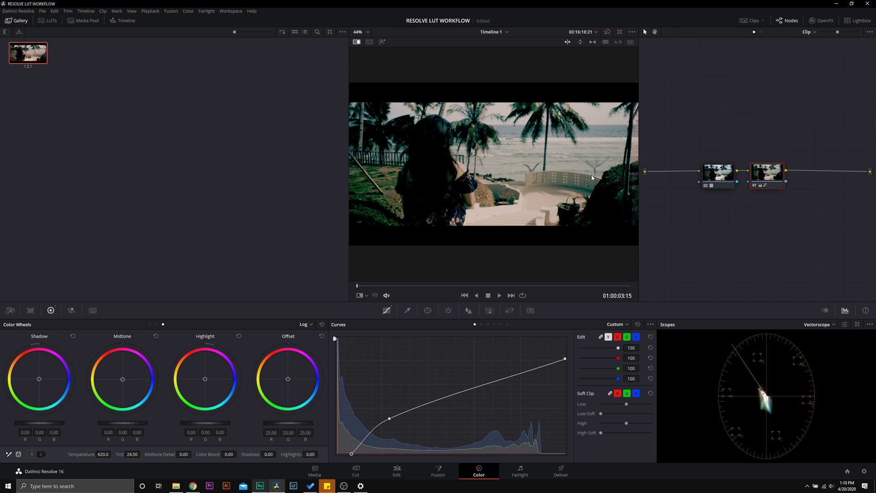
Undo the last change and add a serial node 03 after node 01.
key(ctrl+z)
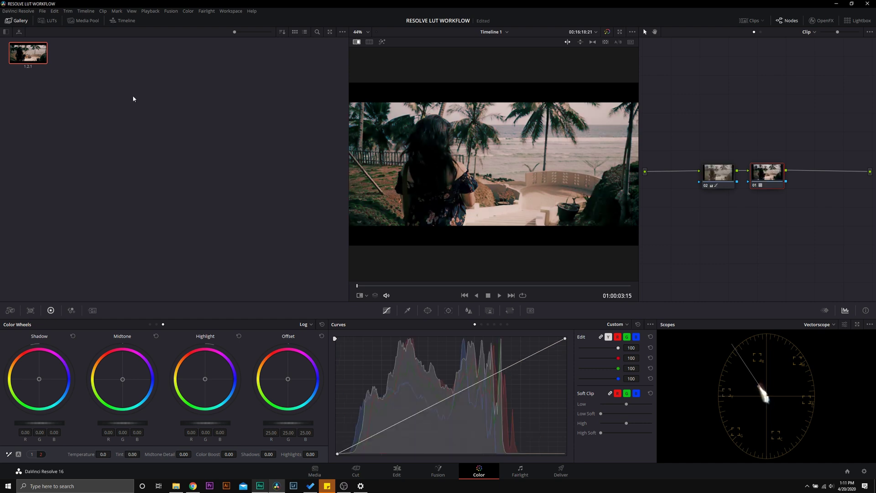
right_click(771, 177)
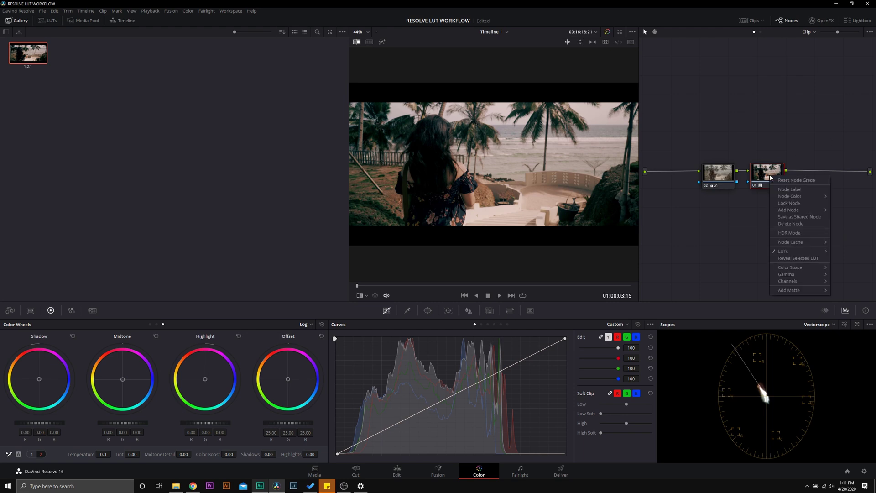
mouse_move(822, 210)
click(735, 212)
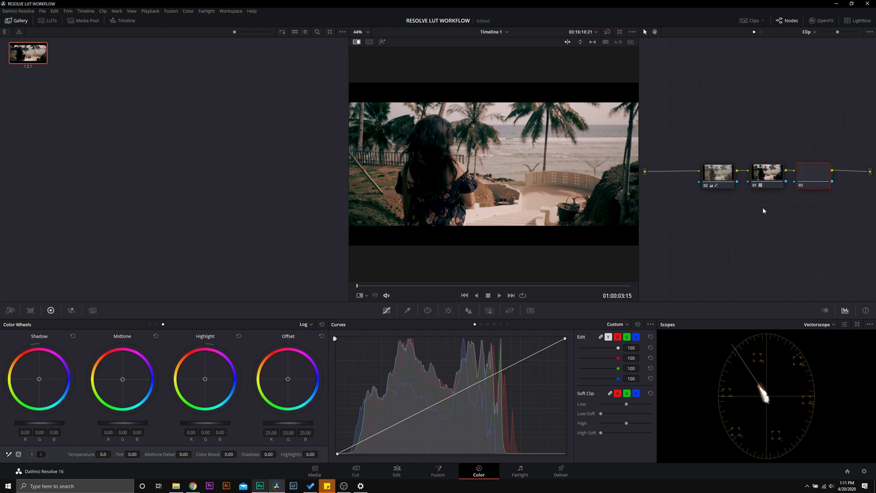
Apply the Film Grain effect to node 03 and raise Grain Strength to 1.000.
click(822, 21)
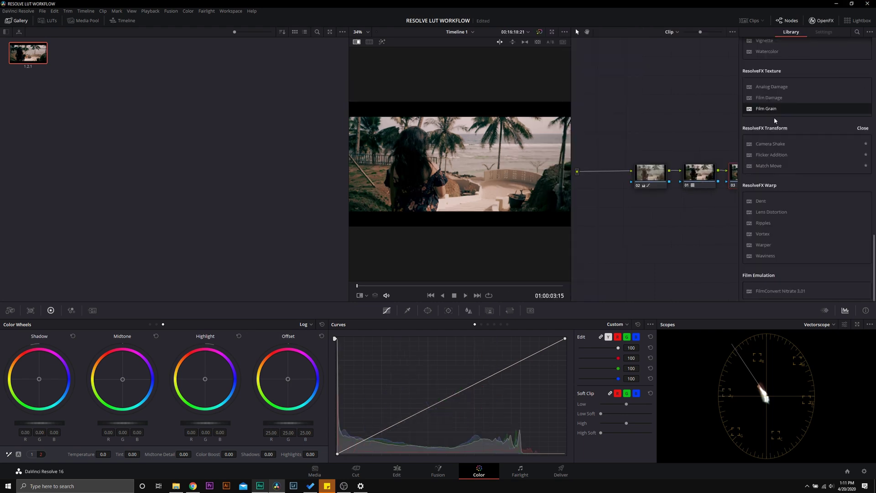
drag(774, 111, 730, 174)
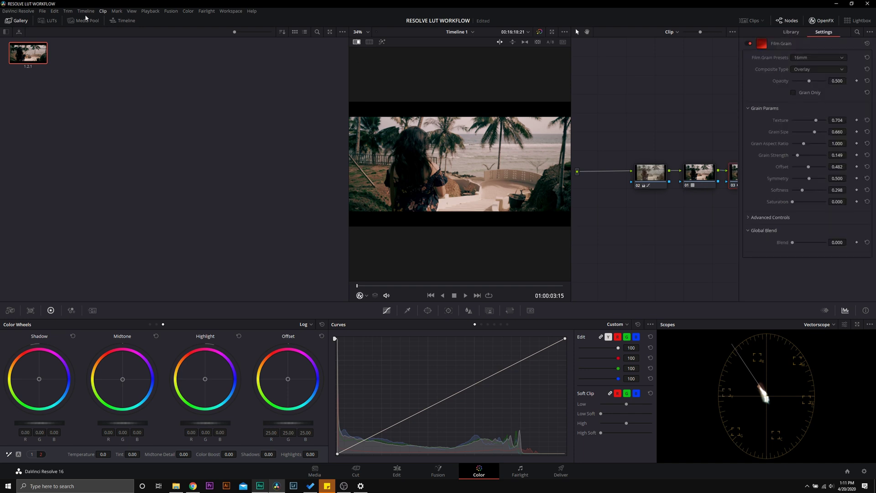
click(18, 21)
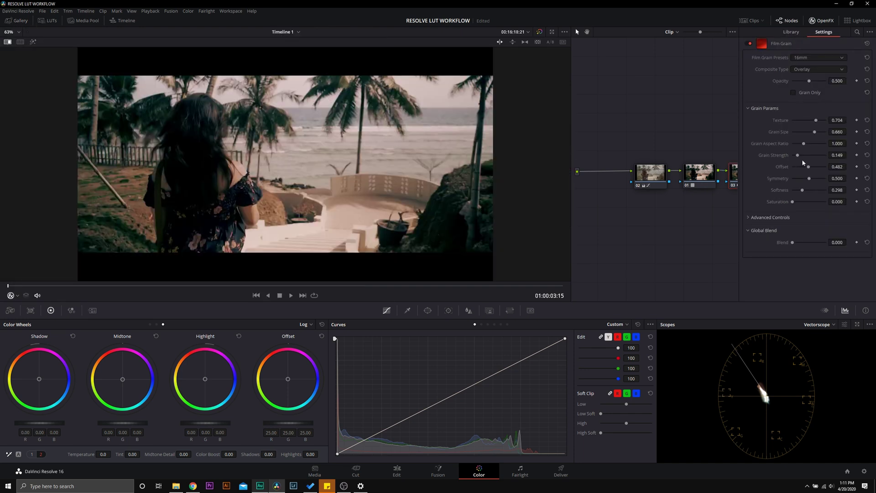
drag(798, 156, 860, 159)
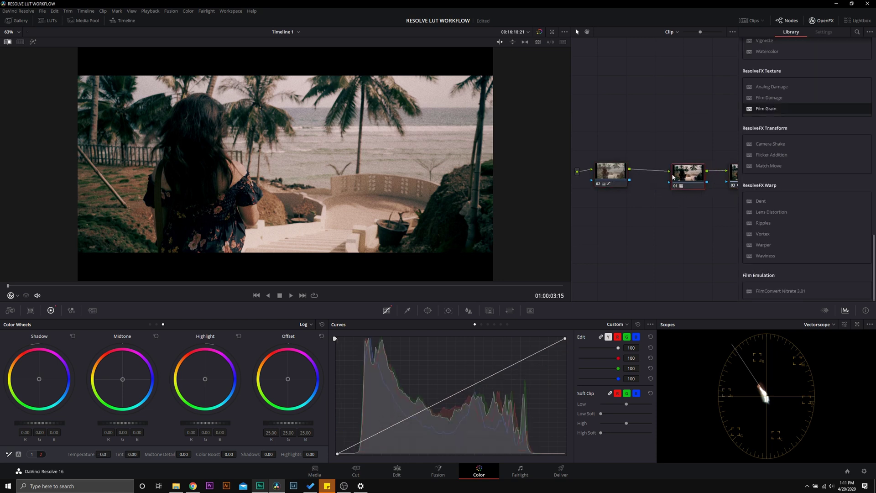
Zoom out the node graph and add a new node 04 after node 03.
drag(698, 179, 691, 177)
right_click(694, 177)
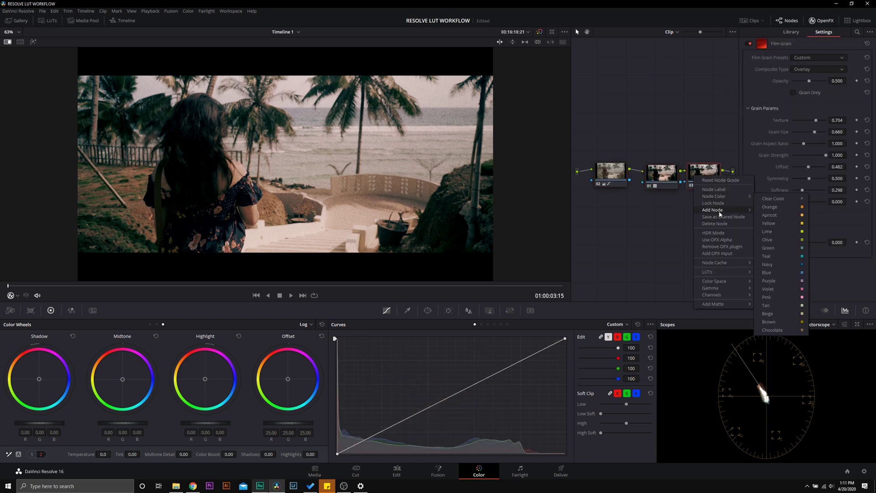
drag(701, 33, 693, 32)
right_click(707, 201)
mouse_move(726, 212)
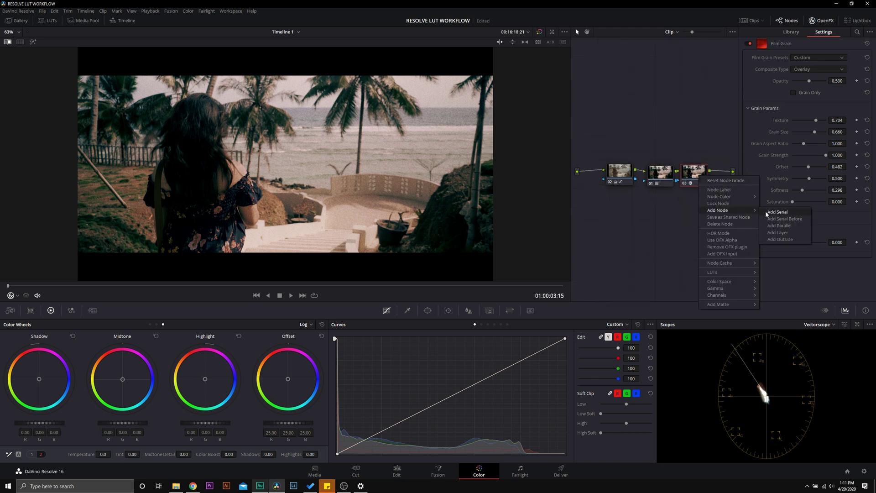
click(776, 213)
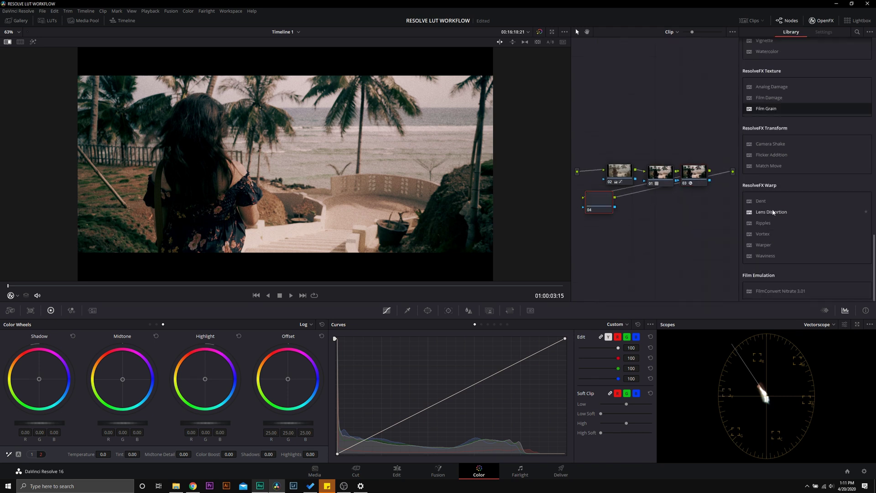
Apply Film Damage to node 04 with Film Blur at 0.000, then toggle the grade to compare.
click(769, 98)
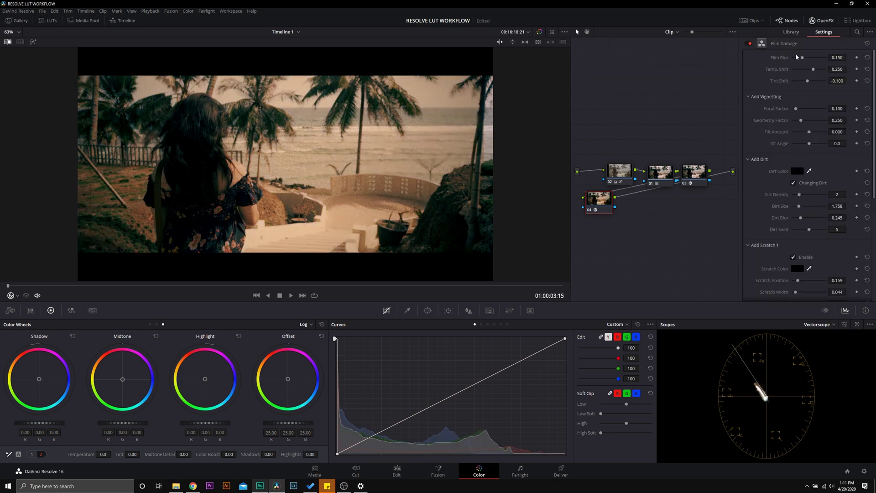
drag(796, 57, 787, 58)
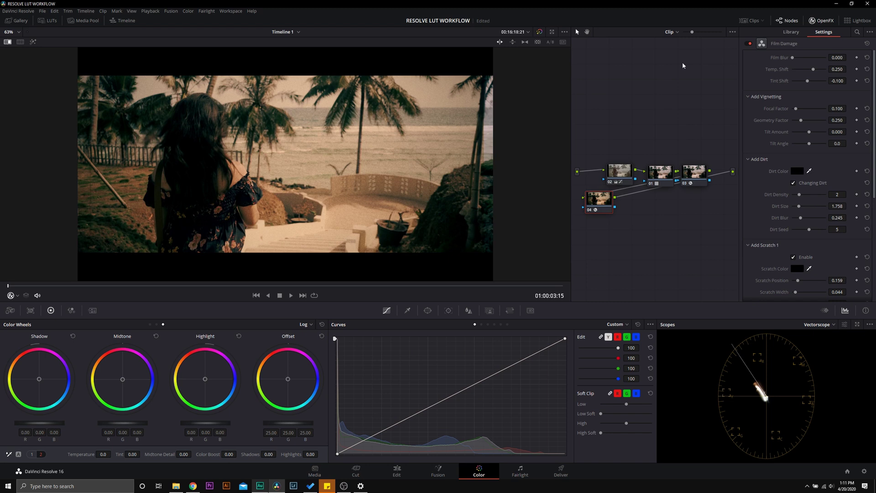
click(538, 34)
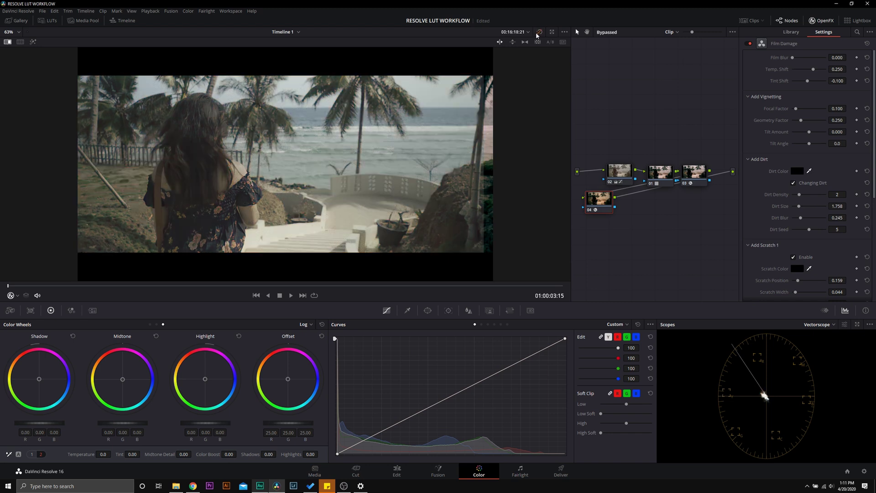
click(538, 34)
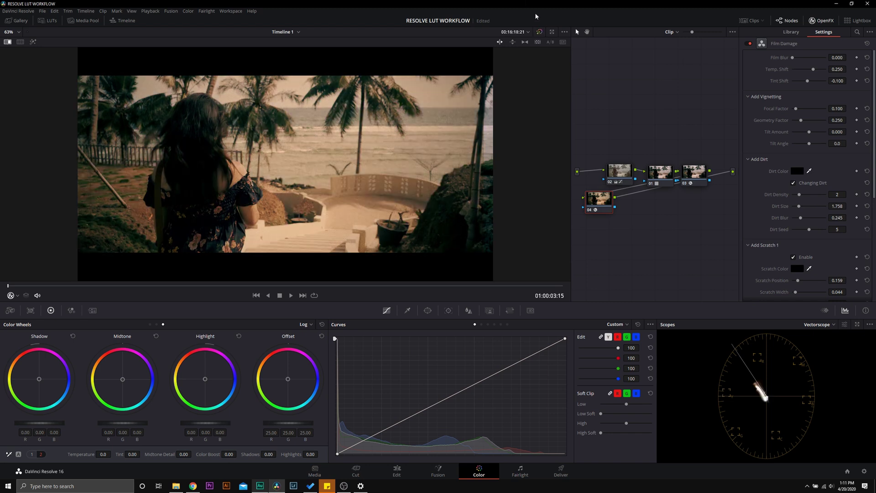